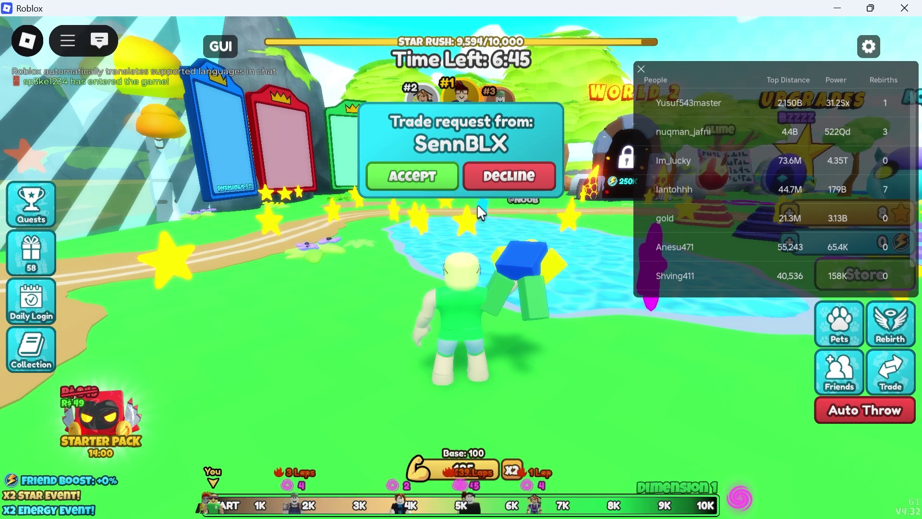
Step: In Roblox settings, switch Output Device to Yeti, then back to Realtek speakers
{"action": "left_click", "coordinate": [28, 41]}
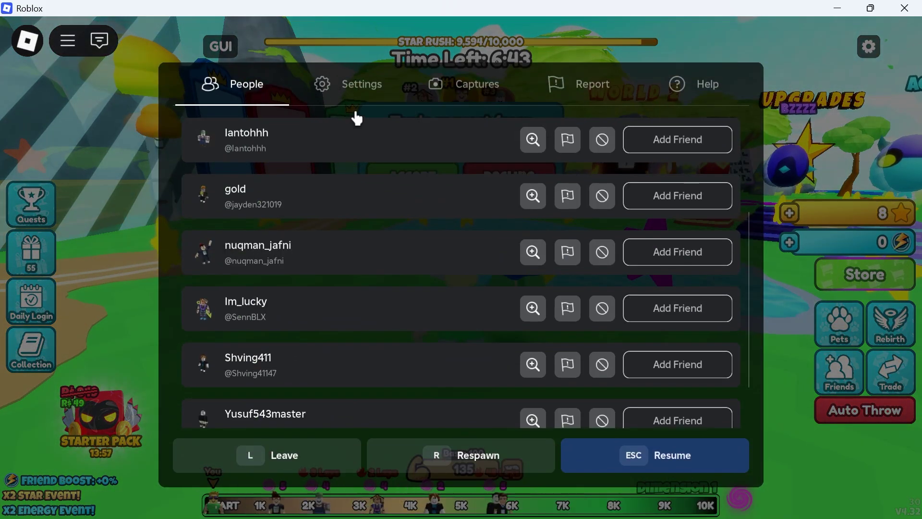
{"action": "left_click", "coordinate": [358, 84]}
{"action": "scroll", "coordinate": [346, 231], "scroll_direction": "down", "scroll_amount": 3}
{"action": "scroll", "coordinate": [335, 238], "scroll_direction": "down", "scroll_amount": 3}
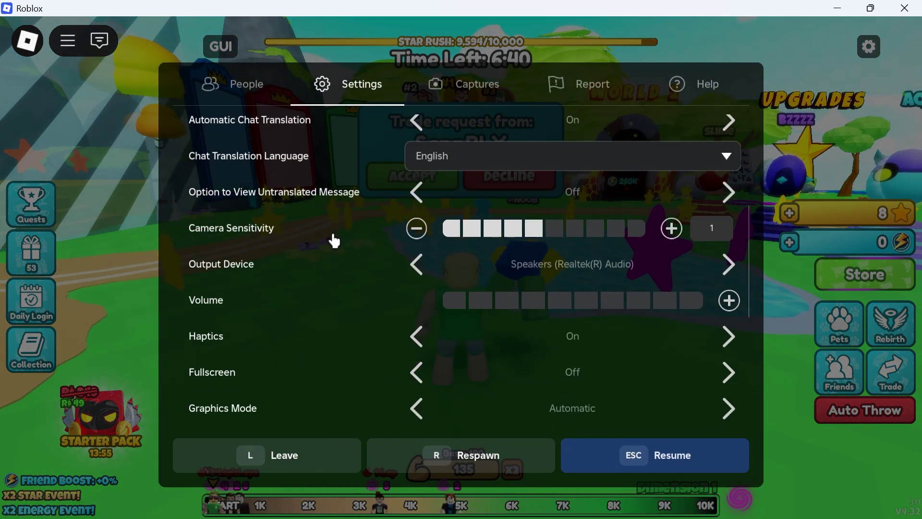
{"action": "scroll", "coordinate": [334, 240], "scroll_direction": "down", "scroll_amount": 2}
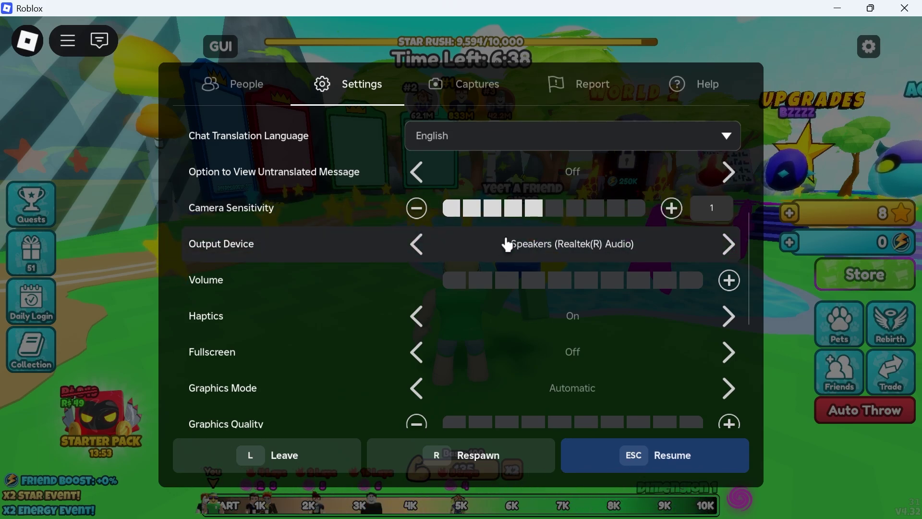
{"action": "left_click", "coordinate": [730, 245]}
{"action": "left_click", "coordinate": [729, 245]}
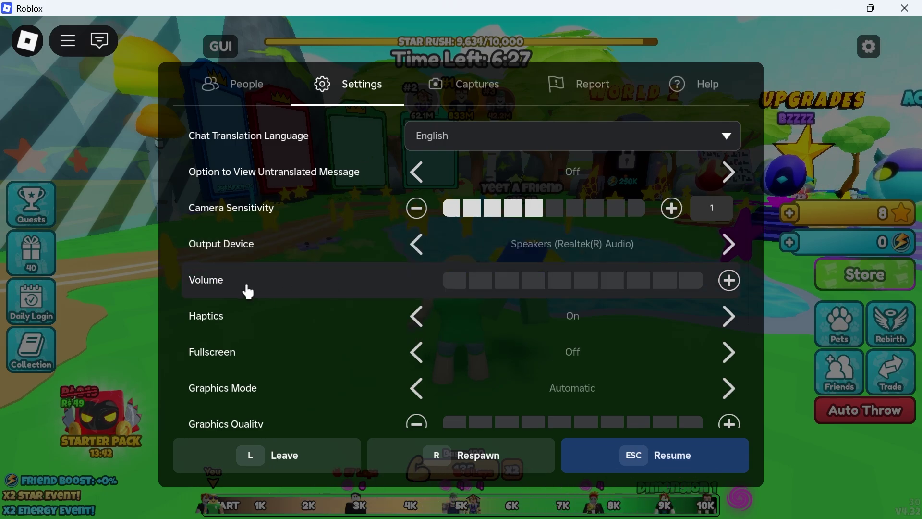
Step: Raise Roblox game volume to 8 of 10 and open the Windows volume mixer
{"action": "left_click", "coordinate": [633, 281]}
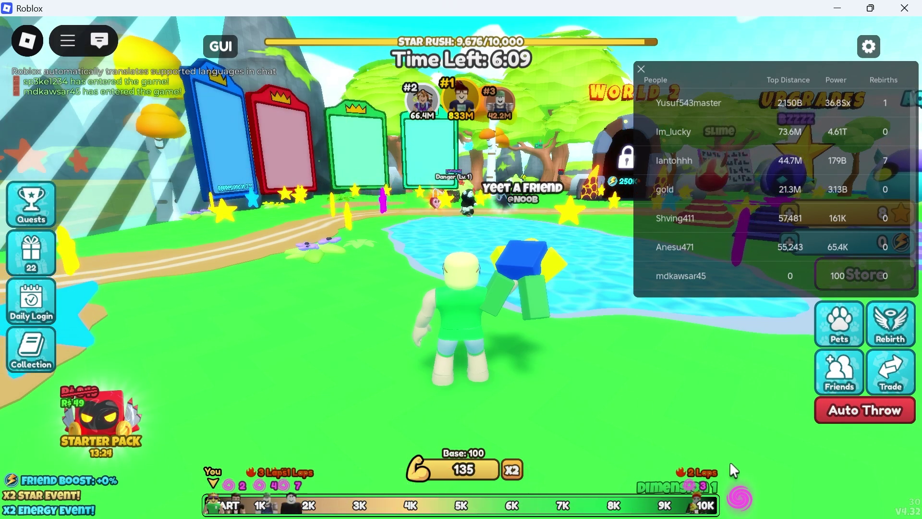
{"action": "mouse_move", "coordinate": [815, 502]}
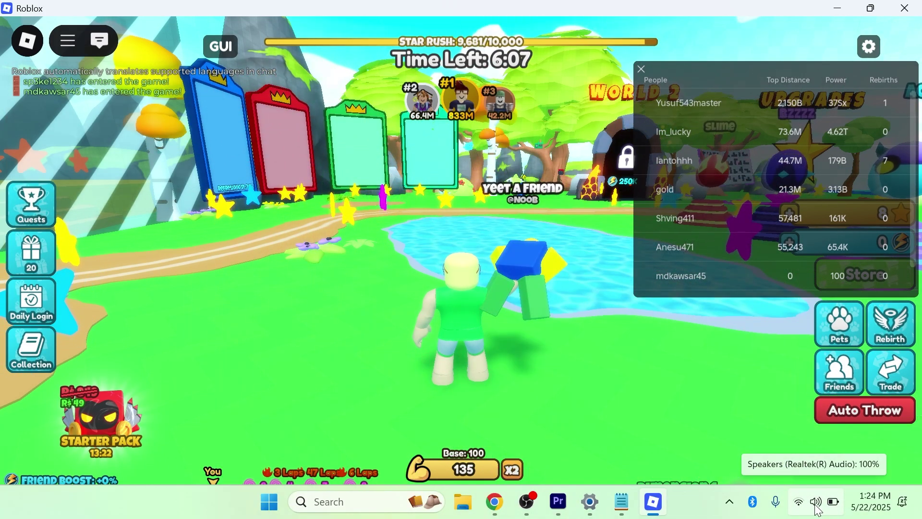
{"action": "right_click", "coordinate": [816, 501]}
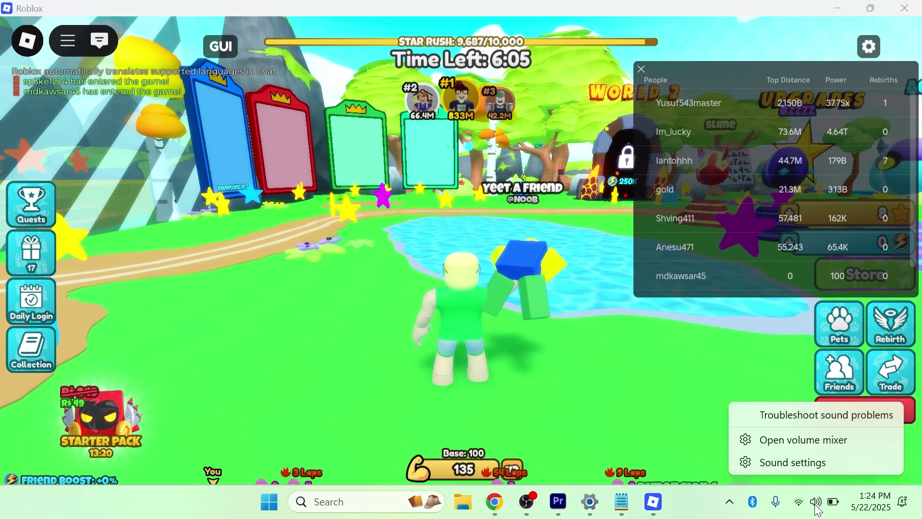
{"action": "left_click", "coordinate": [804, 440]}
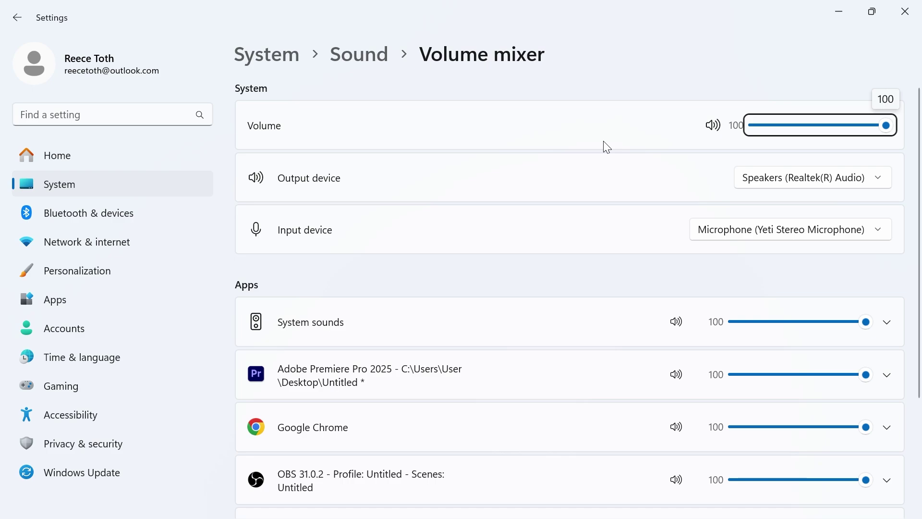
Step: Confirm Realtek speakers as the Windows output device, then close Settings
{"action": "left_click", "coordinate": [780, 184]}
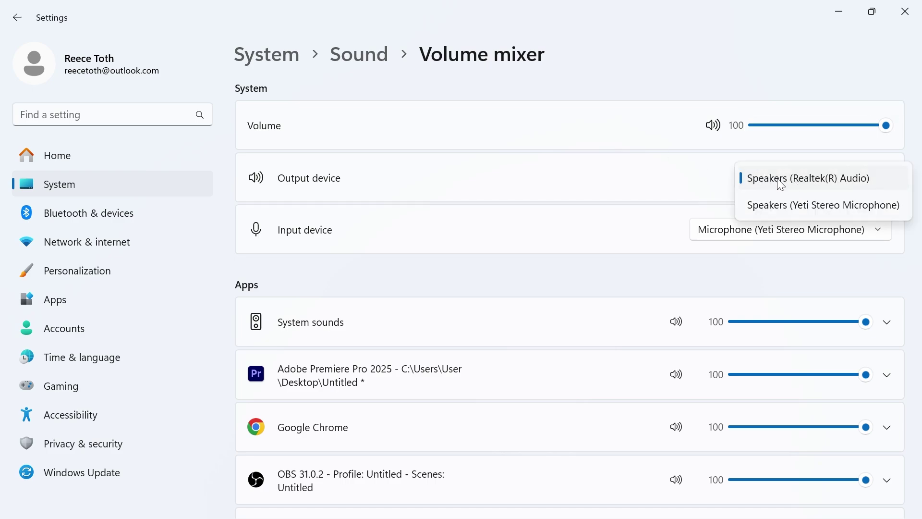
{"action": "left_click", "coordinate": [742, 62]}
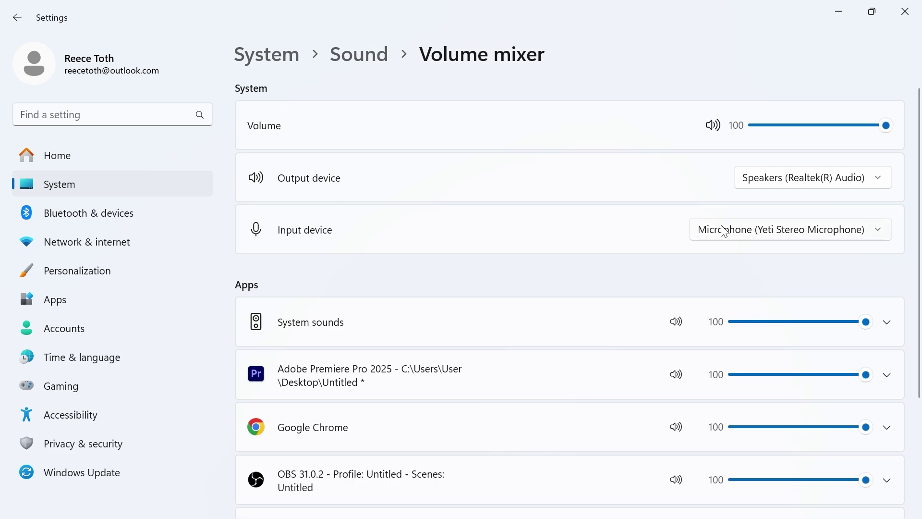
{"action": "scroll", "coordinate": [573, 258], "scroll_direction": "down", "scroll_amount": 2}
{"action": "scroll", "coordinate": [572, 258], "scroll_direction": "down", "scroll_amount": 1}
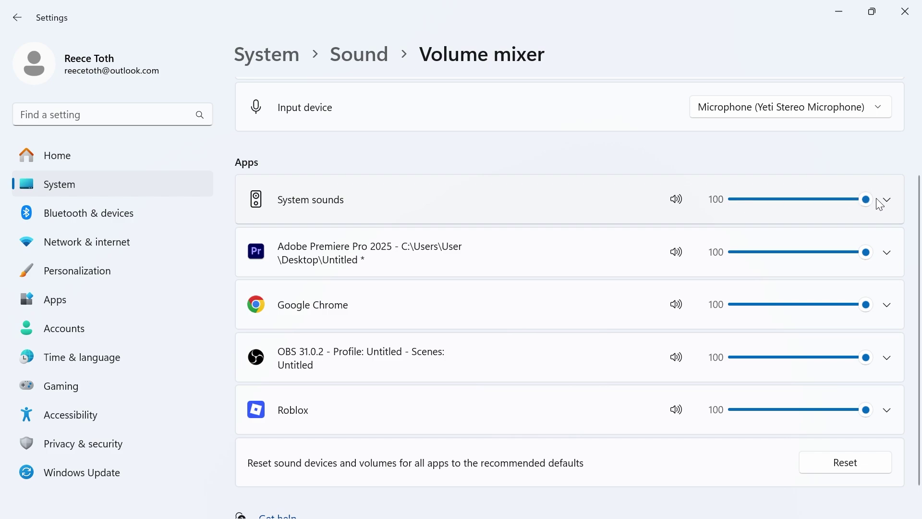
{"action": "scroll", "coordinate": [649, 288], "scroll_direction": "down", "scroll_amount": 2}
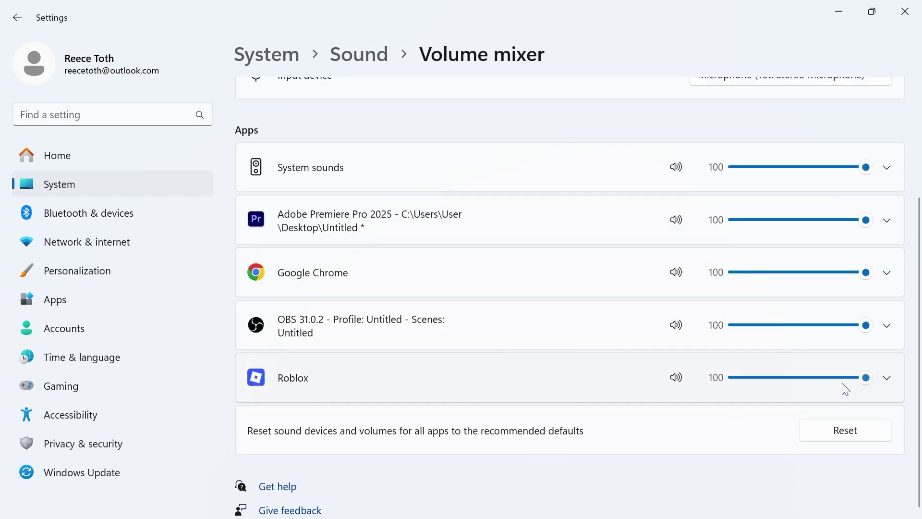
{"action": "left_click", "coordinate": [905, 11]}
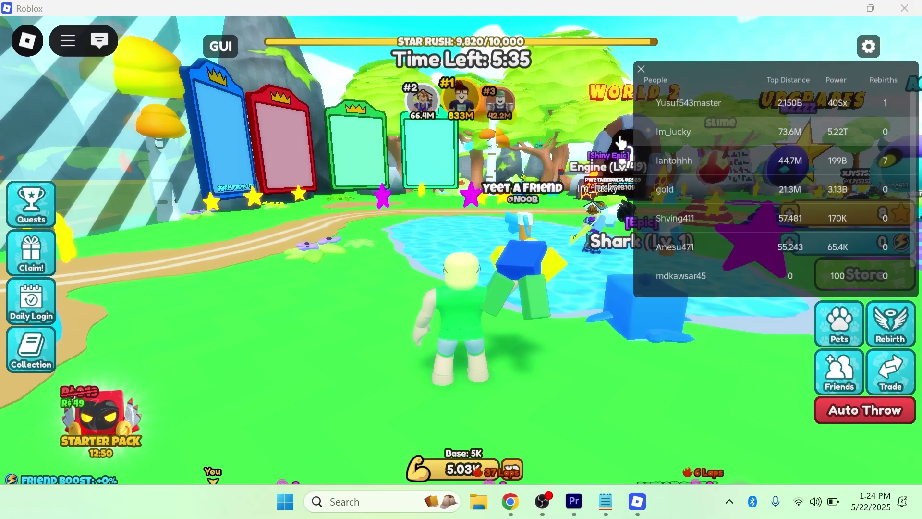
Step: Show the desktop and relaunch the Windows Settings app from Start search
{"action": "key", "text": "w"}
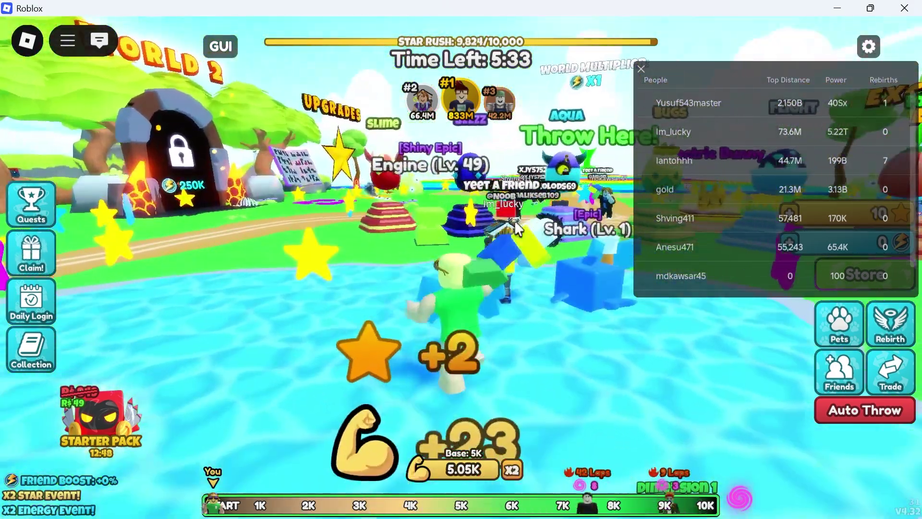
{"action": "key", "text": "super+d"}
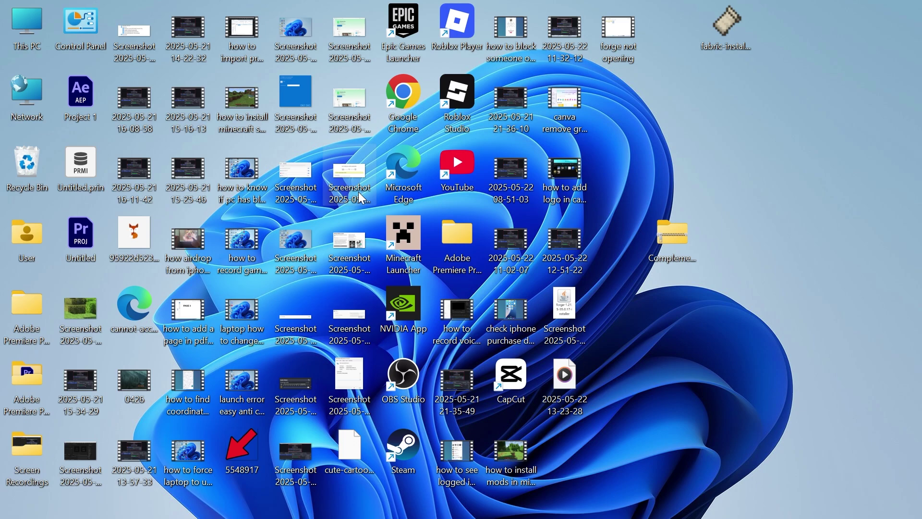
{"action": "mouse_move", "coordinate": [312, 513]}
{"action": "left_click", "coordinate": [284, 501]}
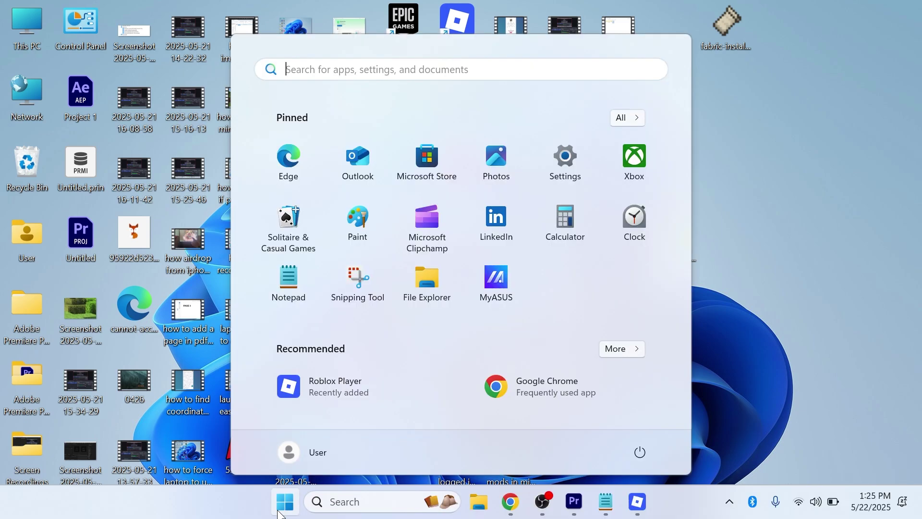
{"action": "type", "text": "sett"}
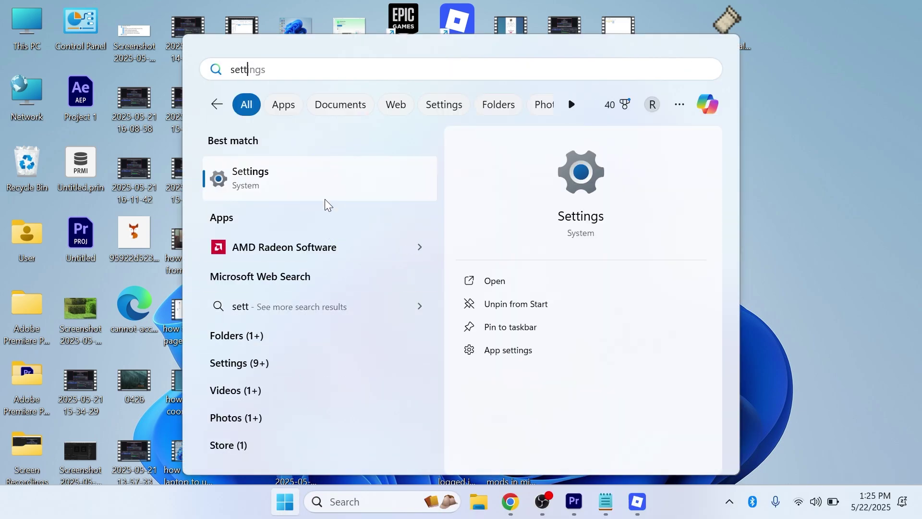
{"action": "left_click", "coordinate": [327, 187]}
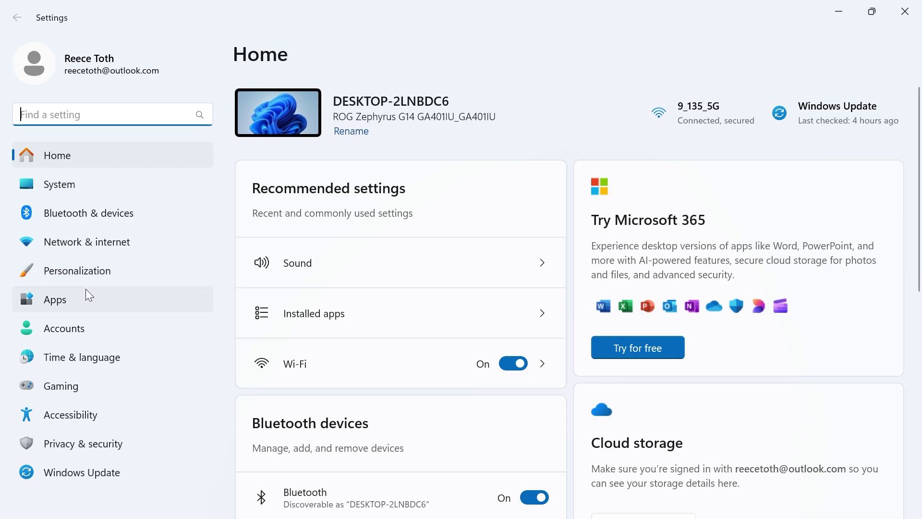
Step: Search Apps > Installed apps for 'voicemeter', find no results, and close Settings
{"action": "left_click", "coordinate": [81, 294]}
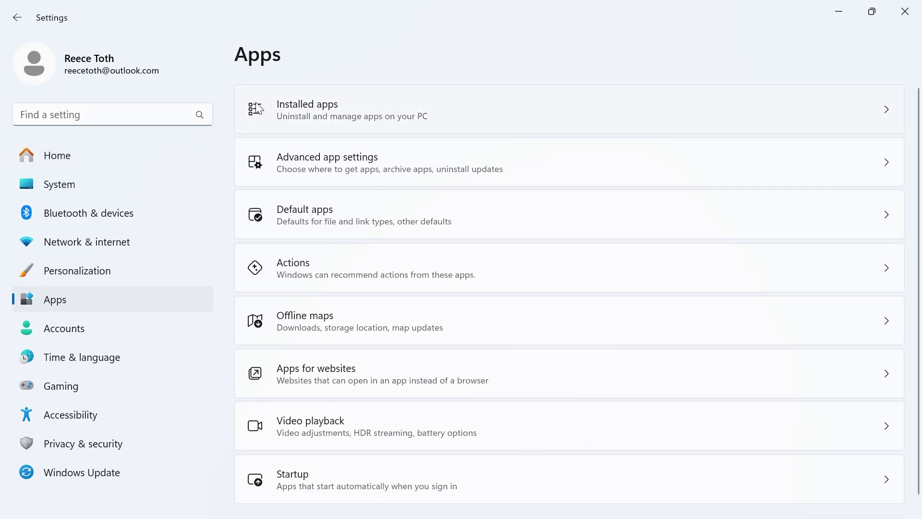
{"action": "left_click", "coordinate": [329, 116]}
{"action": "type", "text": "voicemeter"}
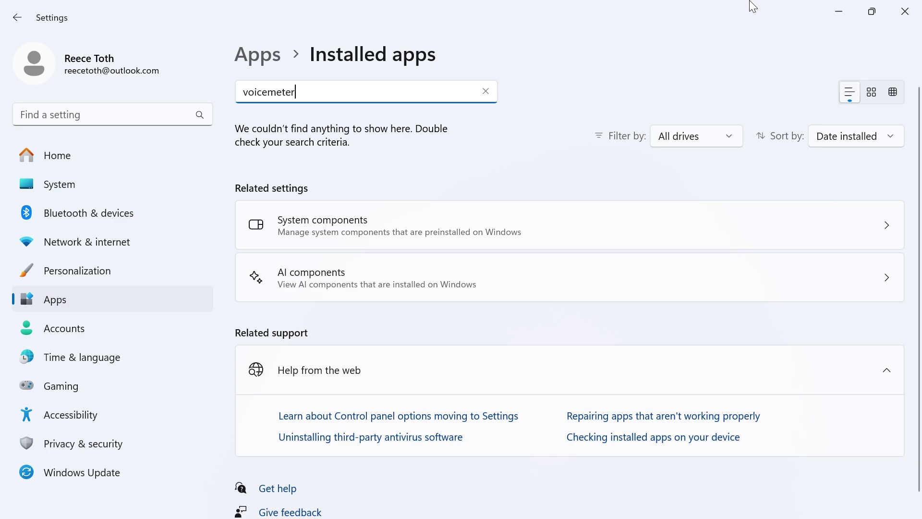
{"action": "left_click", "coordinate": [905, 11]}
Step: Restore the Roblox game window from its taskbar icon
{"action": "left_click", "coordinate": [637, 502]}
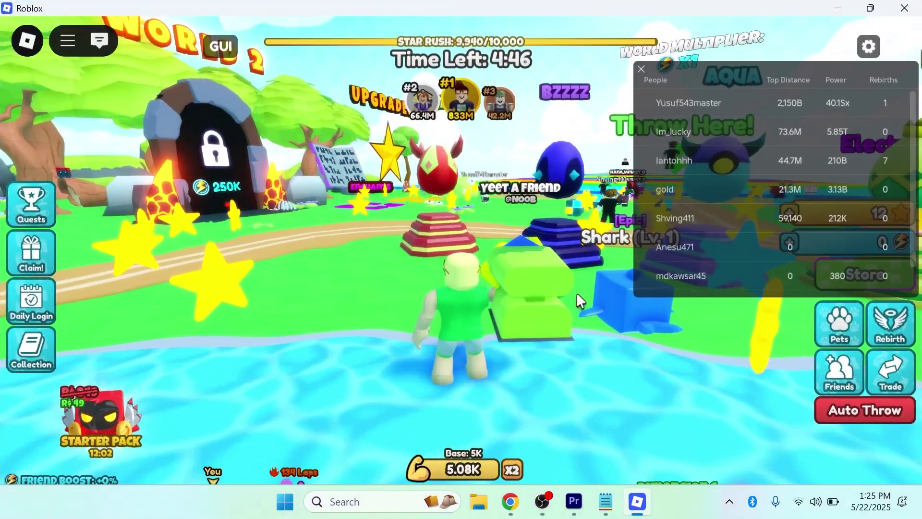